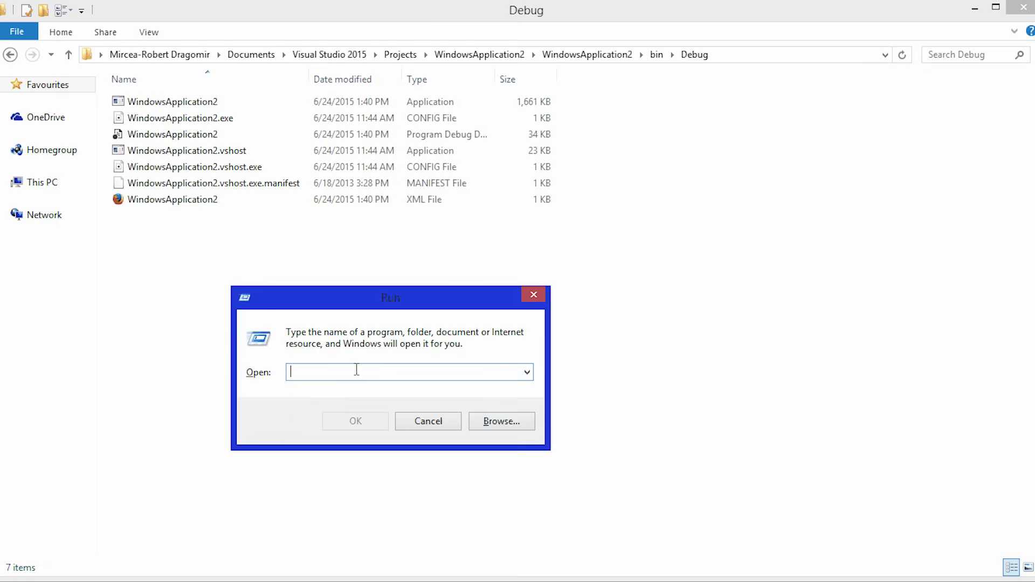
# Review the Associated Handles and modules listed for perfmon.exe in Resource Monitor's CPU view
pyautogui.write('she')
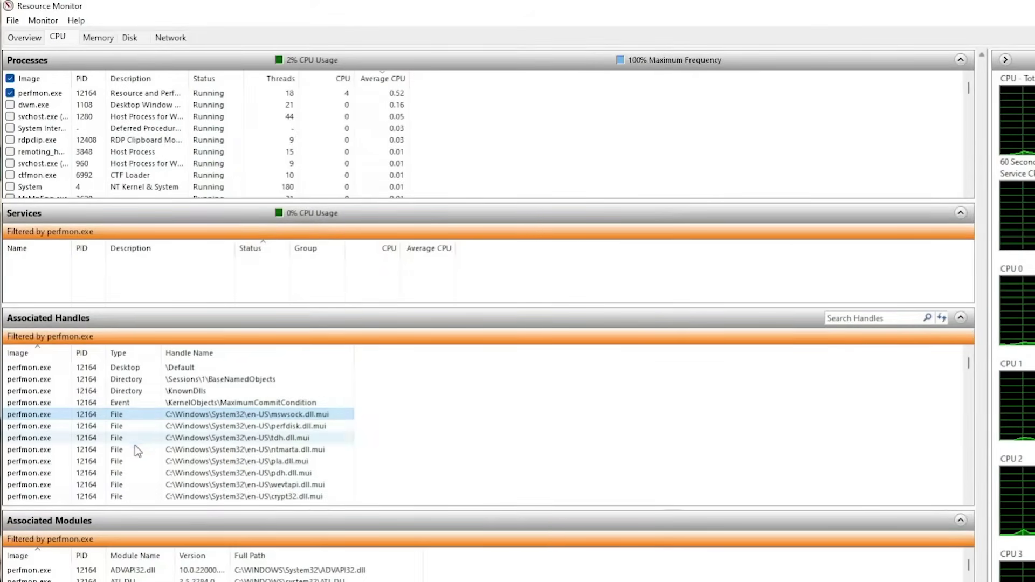
pyautogui.scroll(-1, 317, 434)
pyautogui.scroll(2, 318, 435)
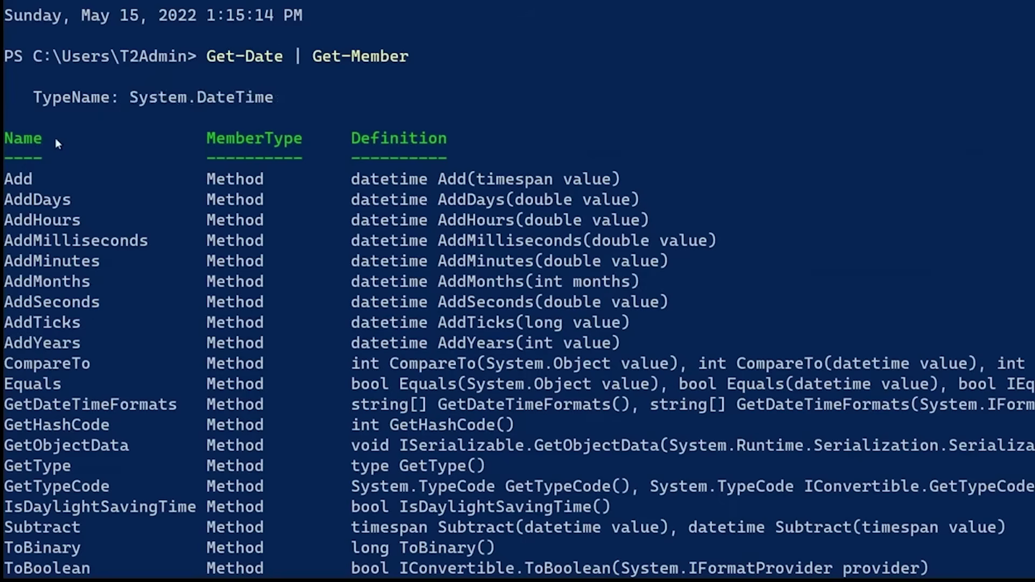
# Select the Get-Date | Get-Member output rows from Name through AddYears and copy them
pyautogui.moveTo(55, 138); pyautogui.dragTo(330, 356)
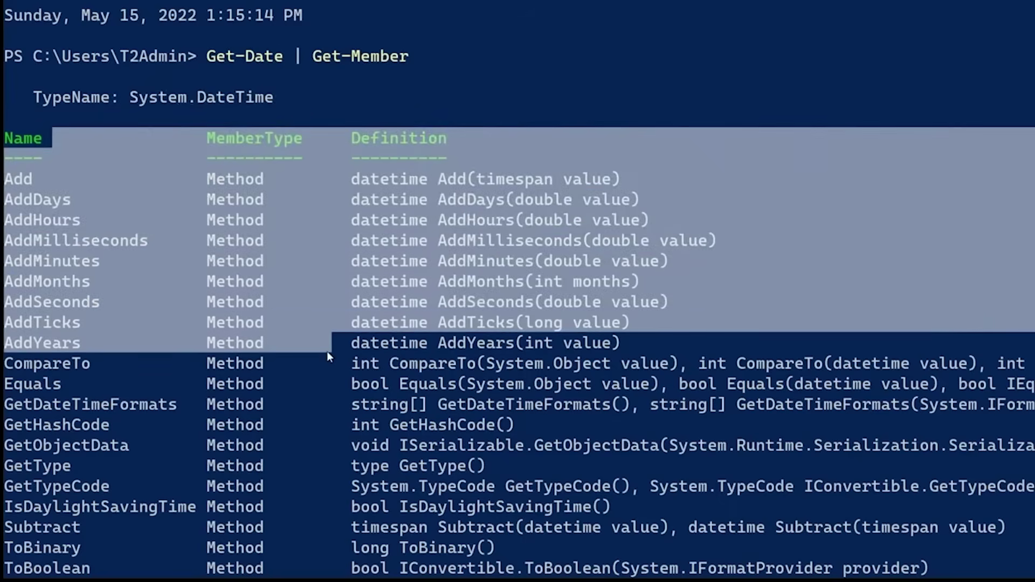
pyautogui.rightClick(325, 342)
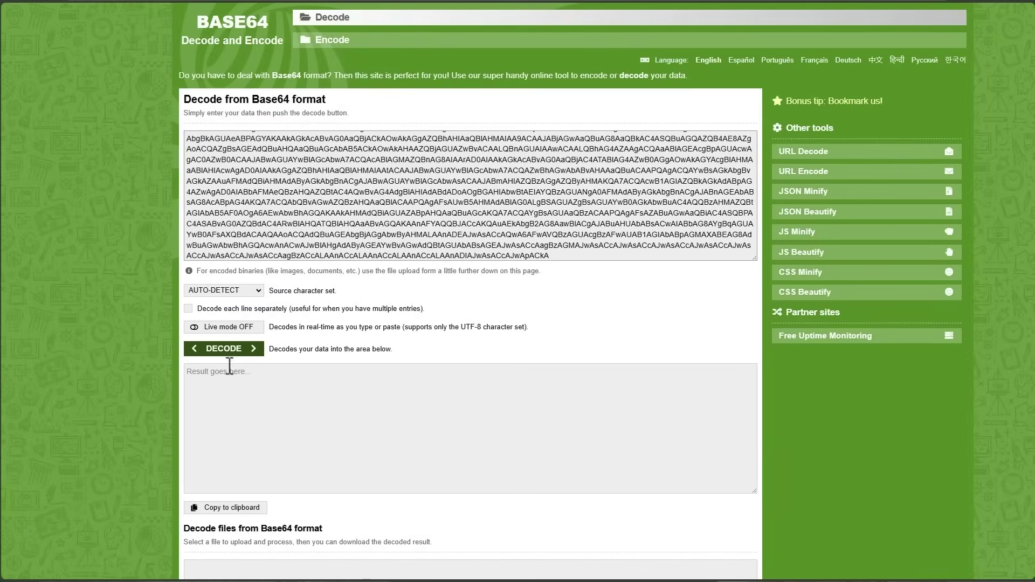
# Decode the pasted Base64 command into the UTF-16LE script that downloads an archive.org image
pyautogui.click(228, 353)
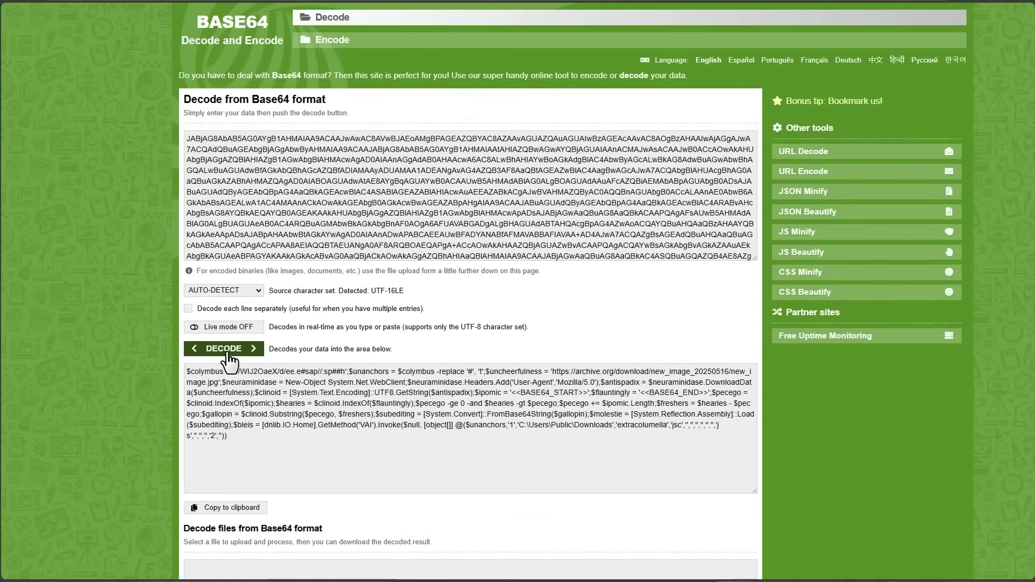
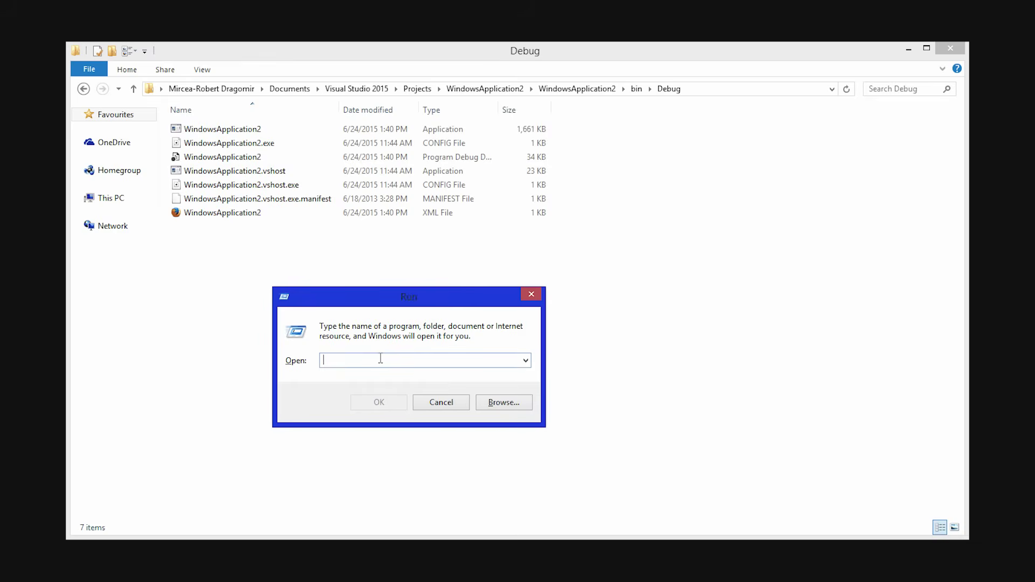
# Begin entering the shell:startup command in the Run dialog's Open field
pyautogui.write('shell:s')
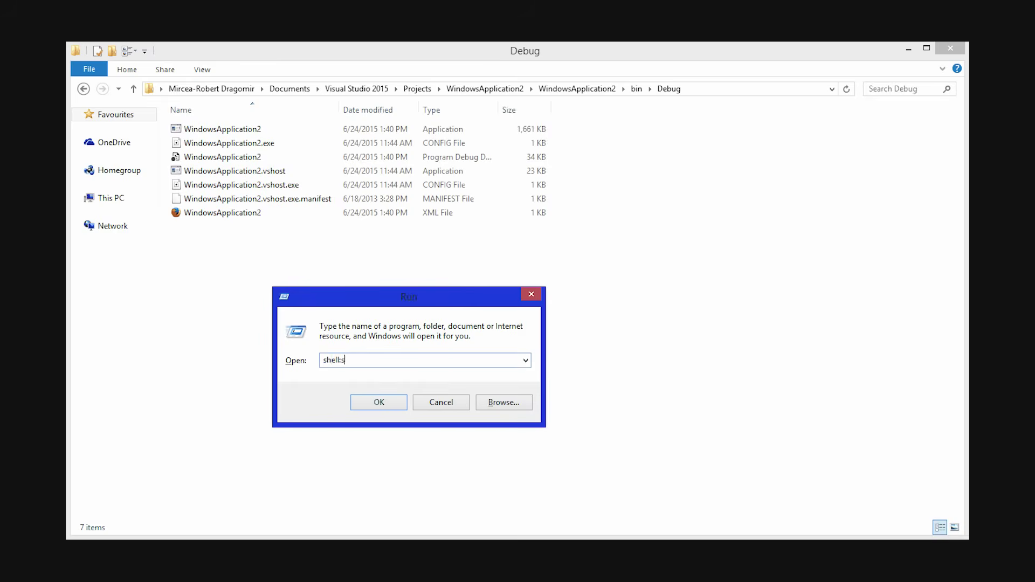
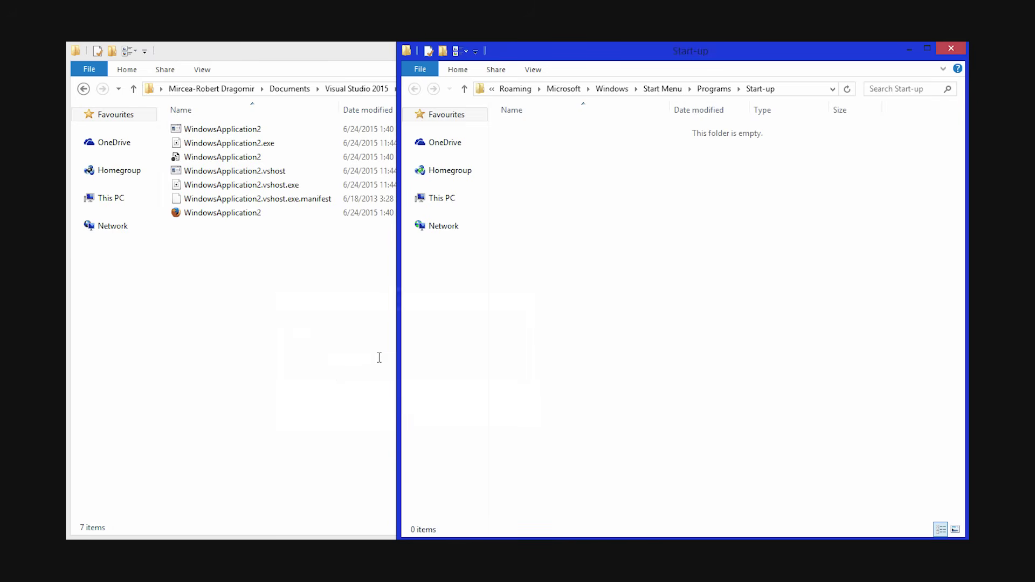
# Add WindowsApplication2 to the Start-up folder, then inspect the googledrivesync.exe and Program startup entries
pyautogui.moveTo(243, 128); pyautogui.dragTo(600, 218)
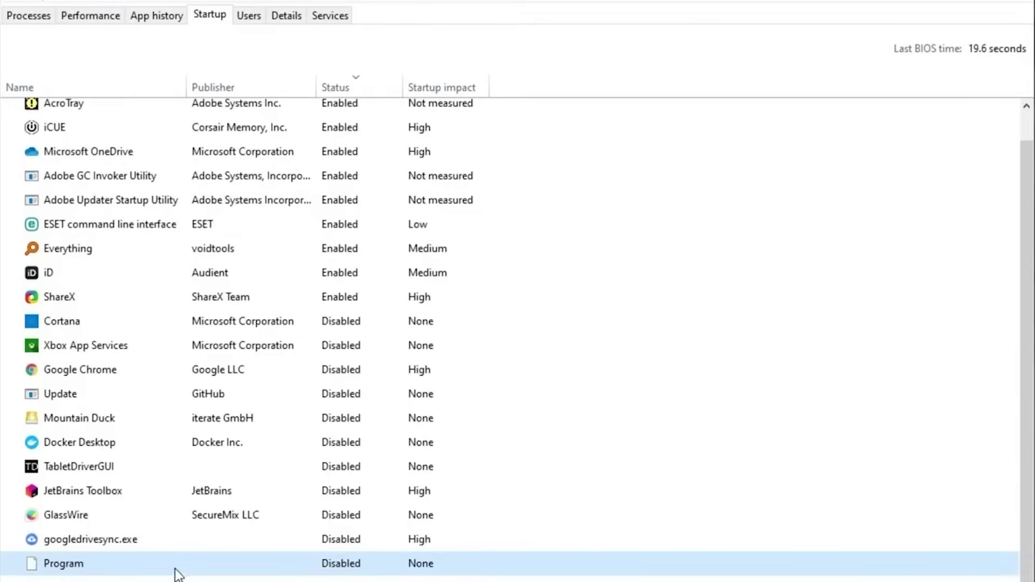
pyautogui.rightClick(224, 530)
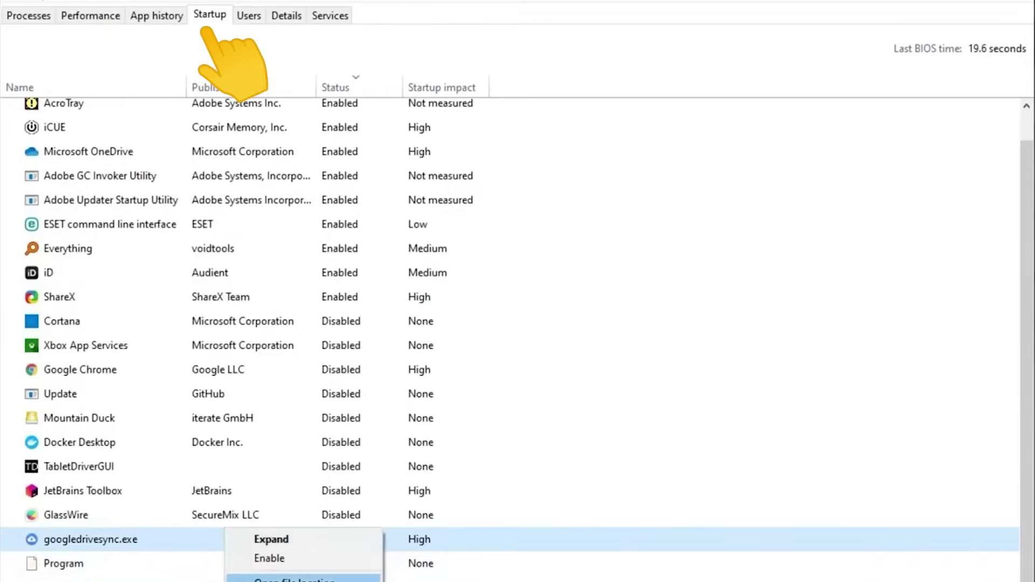
pyautogui.rightClick(200, 562)
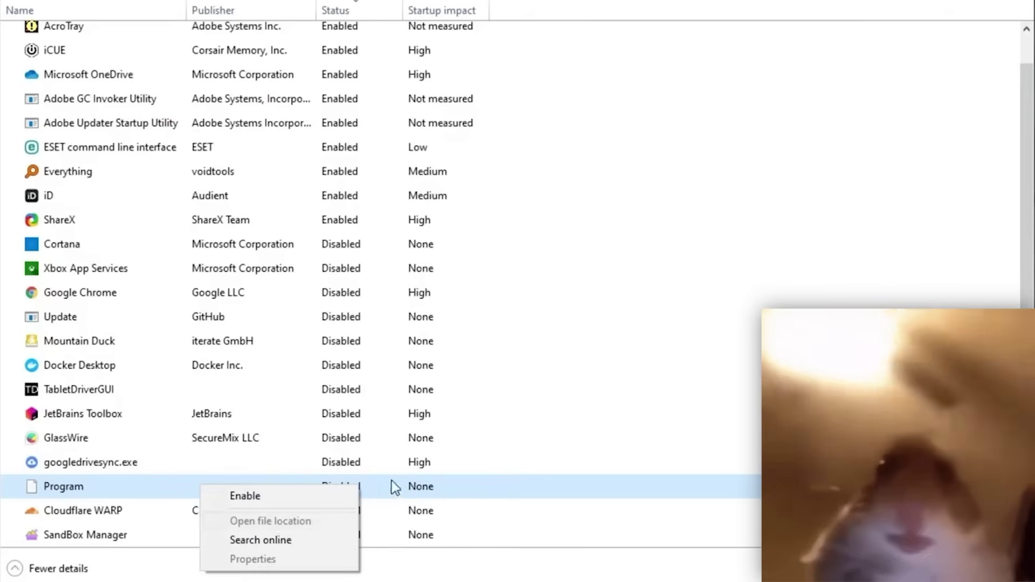
pyautogui.click(391, 481)
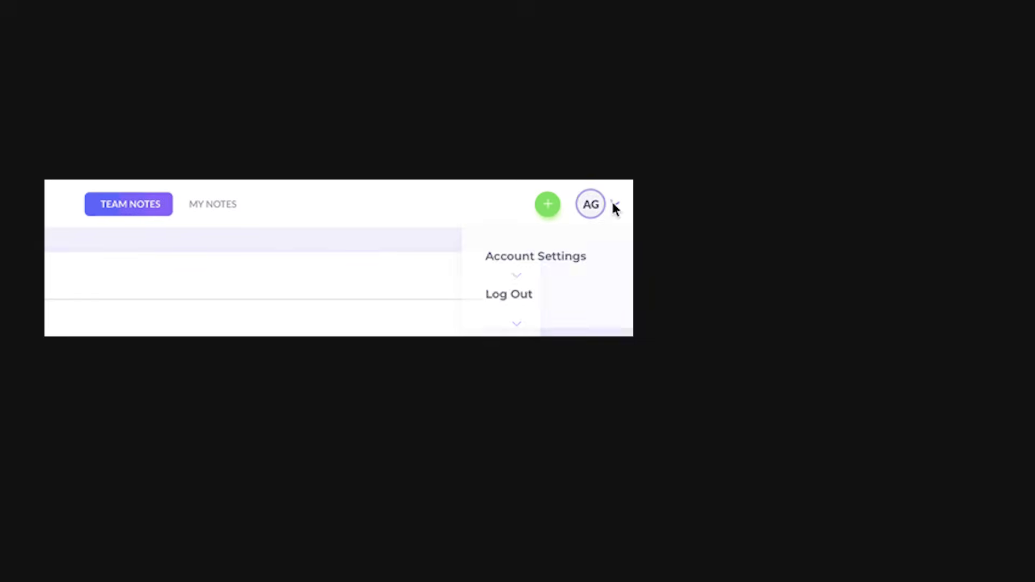
# Sign out of the web account
pyautogui.click(507, 300)
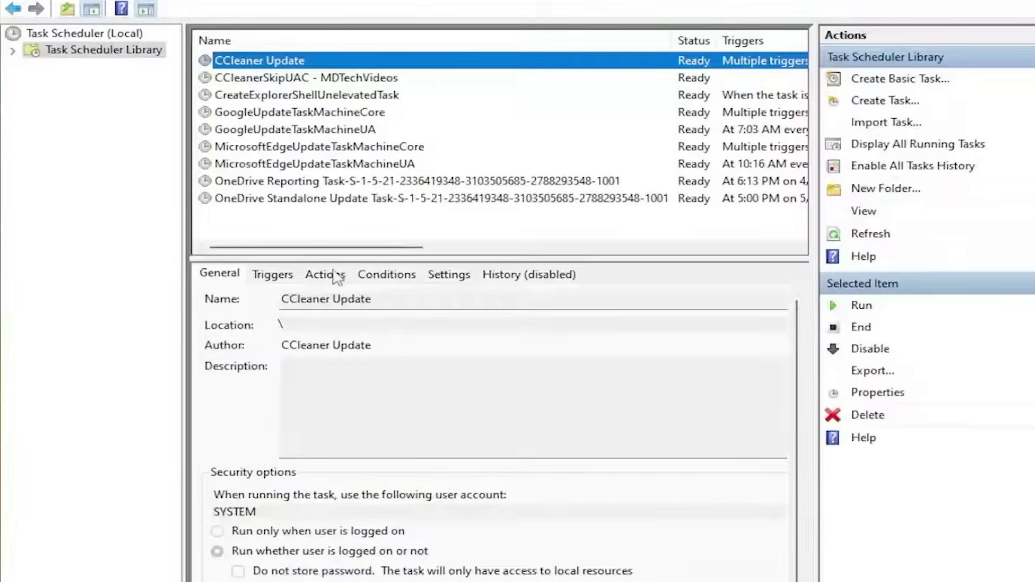
pyautogui.moveTo(329, 247); pyautogui.dragTo(380, 247)
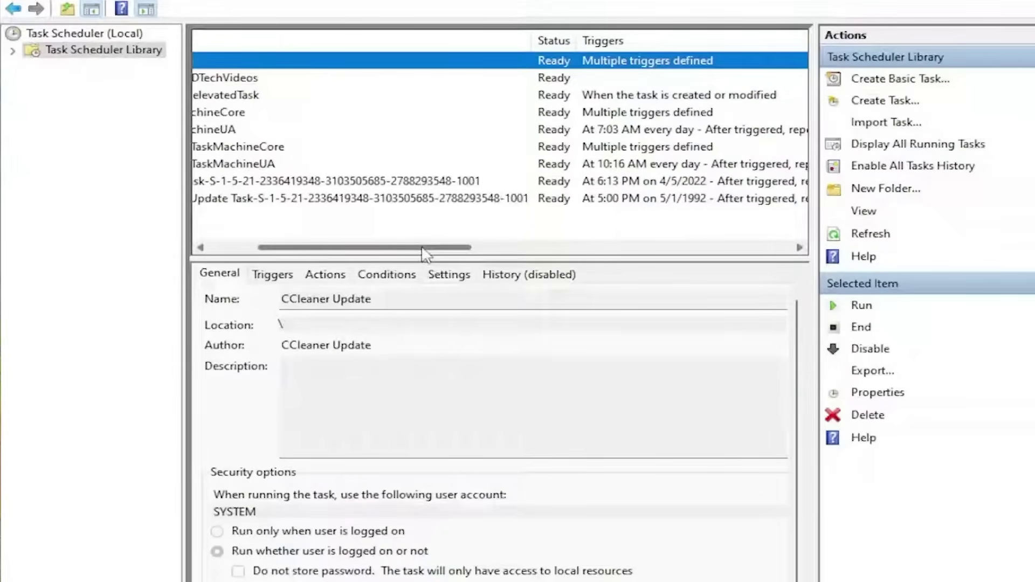
pyautogui.moveTo(426, 249); pyautogui.dragTo(378, 249)
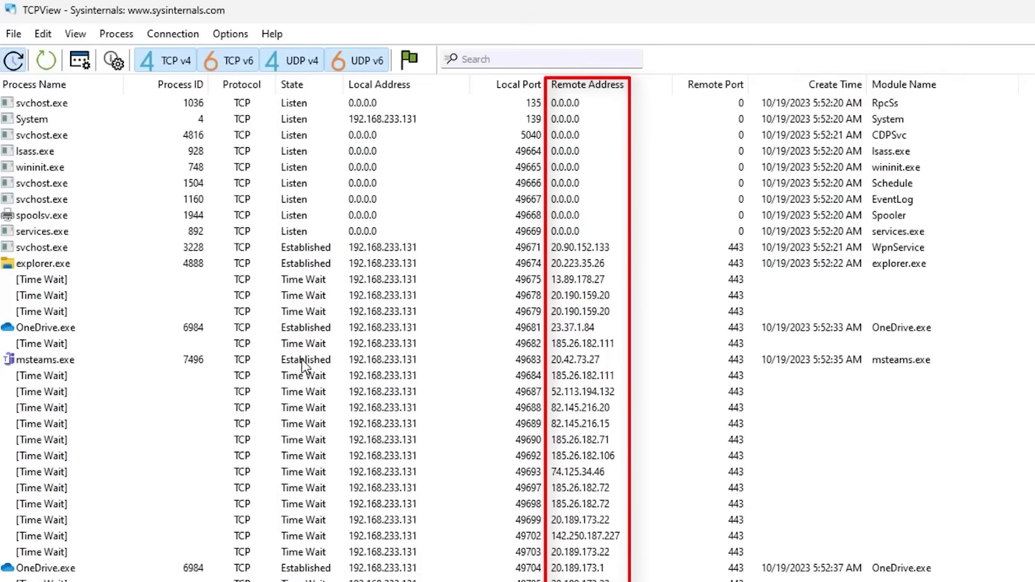
# Select msteams.exe's established connection to 20.42.73.27 in TCPView
pyautogui.click(43, 365)
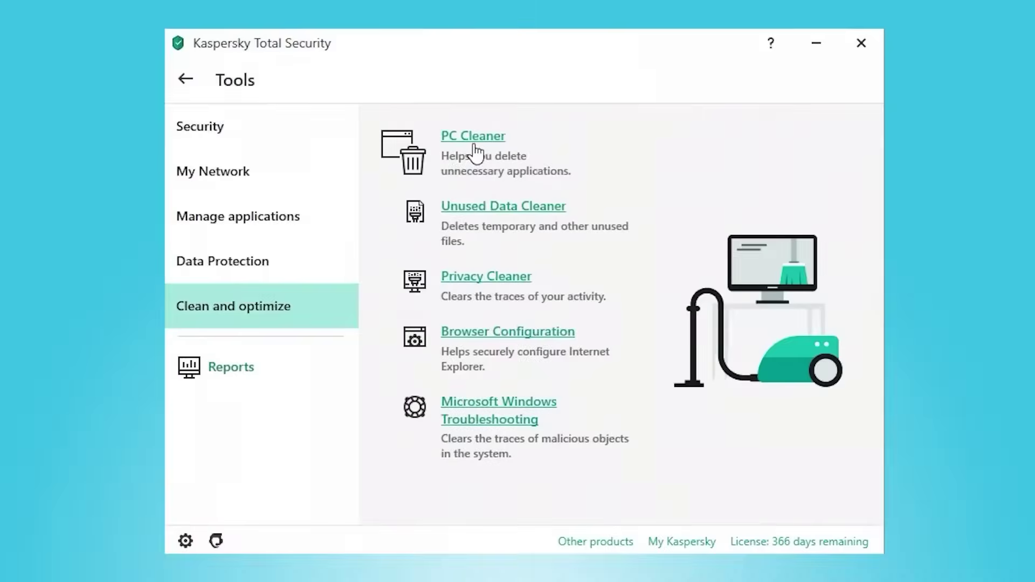
pyautogui.click(477, 142)
pyautogui.click(485, 320)
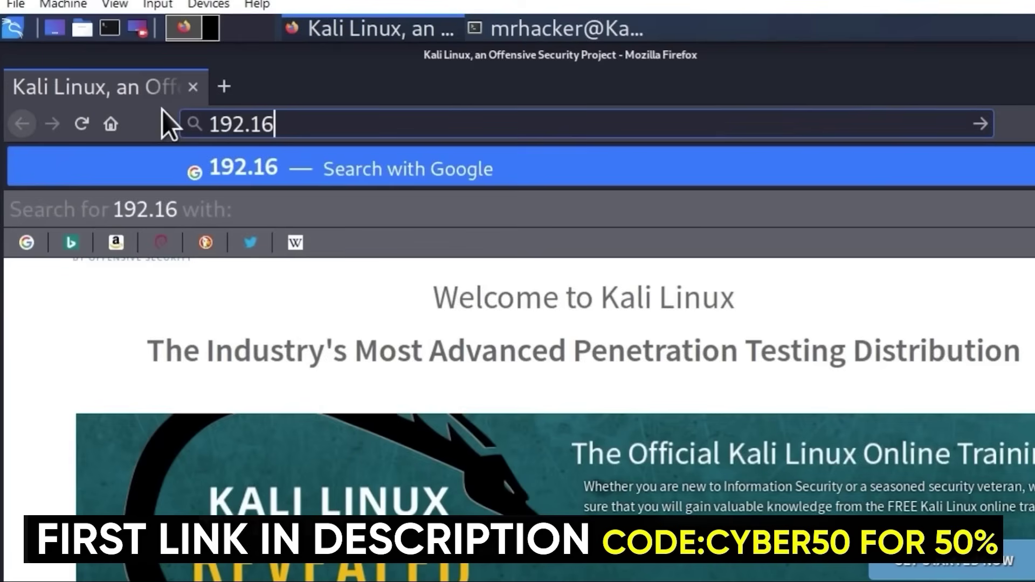
# Load the page at 192.168.1.6 and scroll down through the CyberDocs penetration-testing PDF
pyautogui.write('8.1.6')
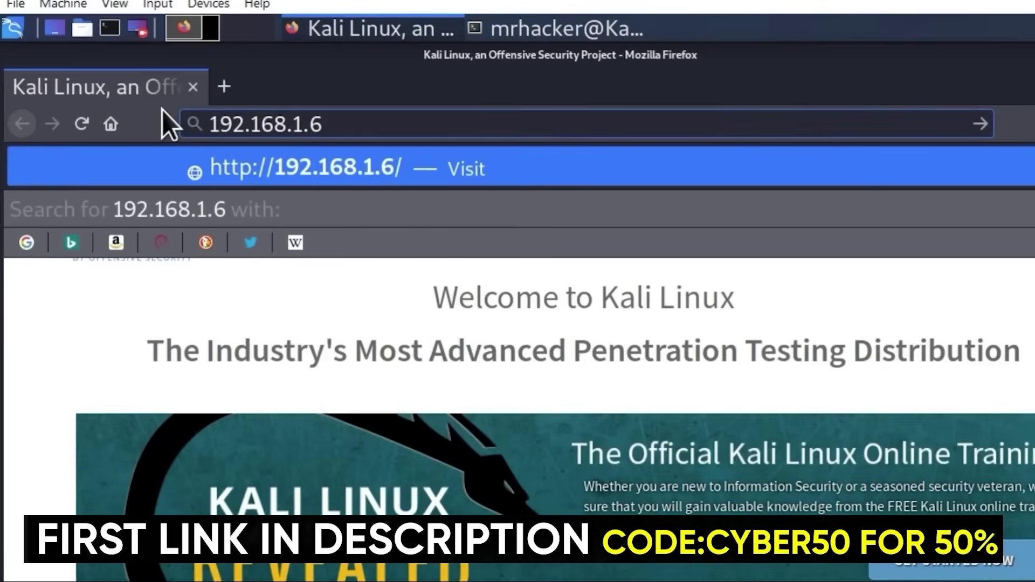
pyautogui.press('Return')
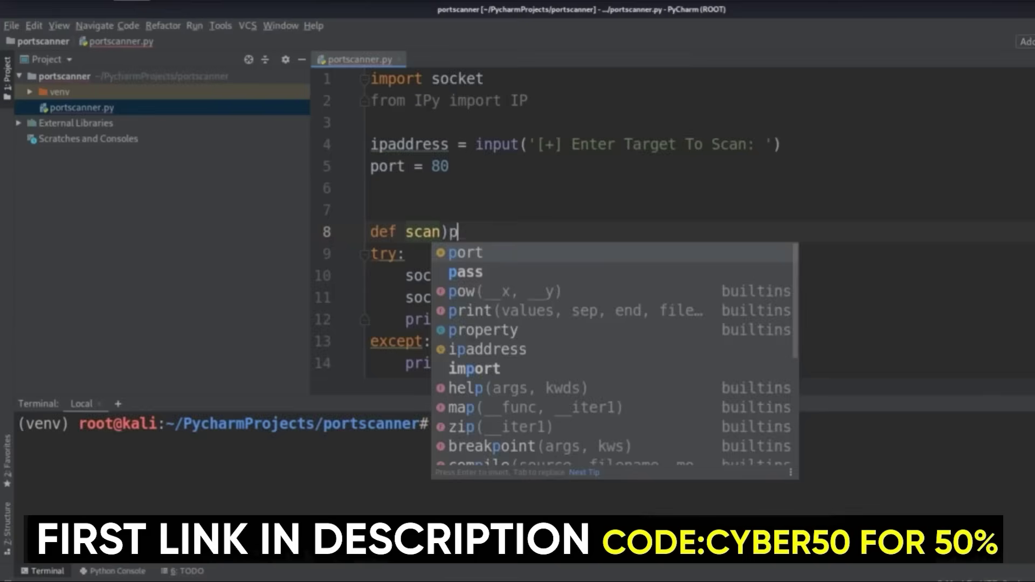
pyautogui.press('BackSpace')
pyautogui.press('BackSpace')
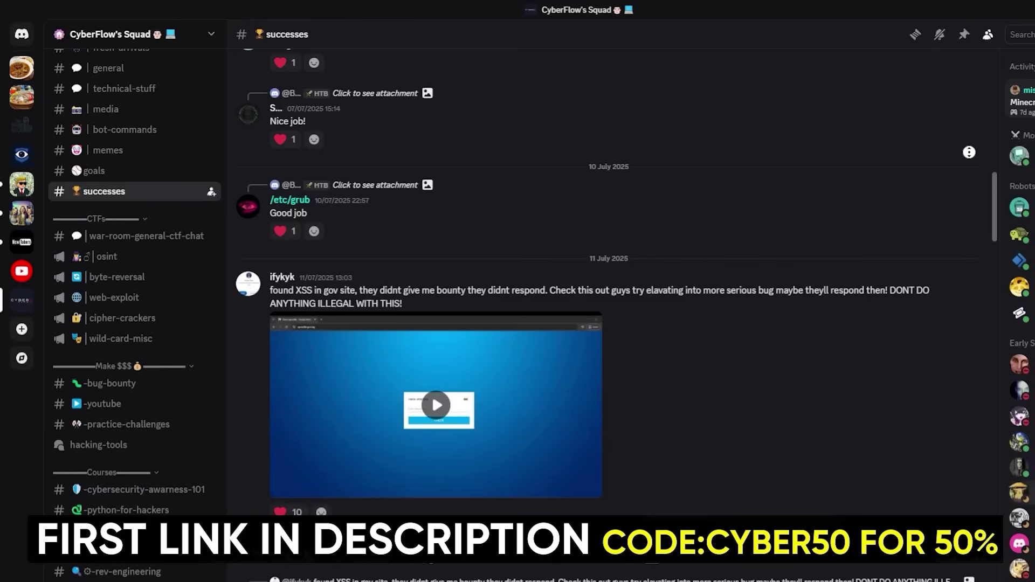
pyautogui.scroll(-4, 604, 313)
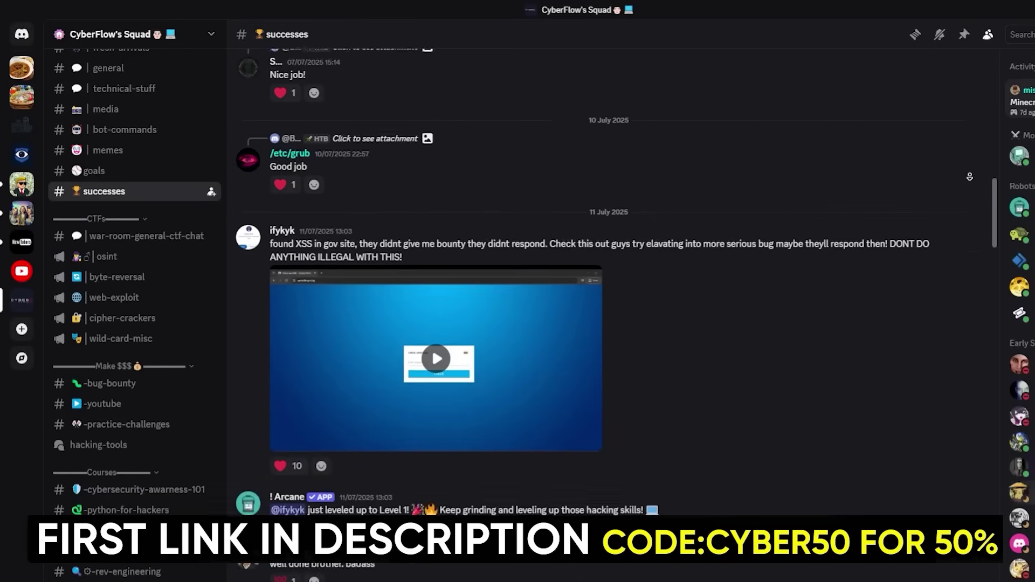
pyautogui.scroll(-1, 604, 313)
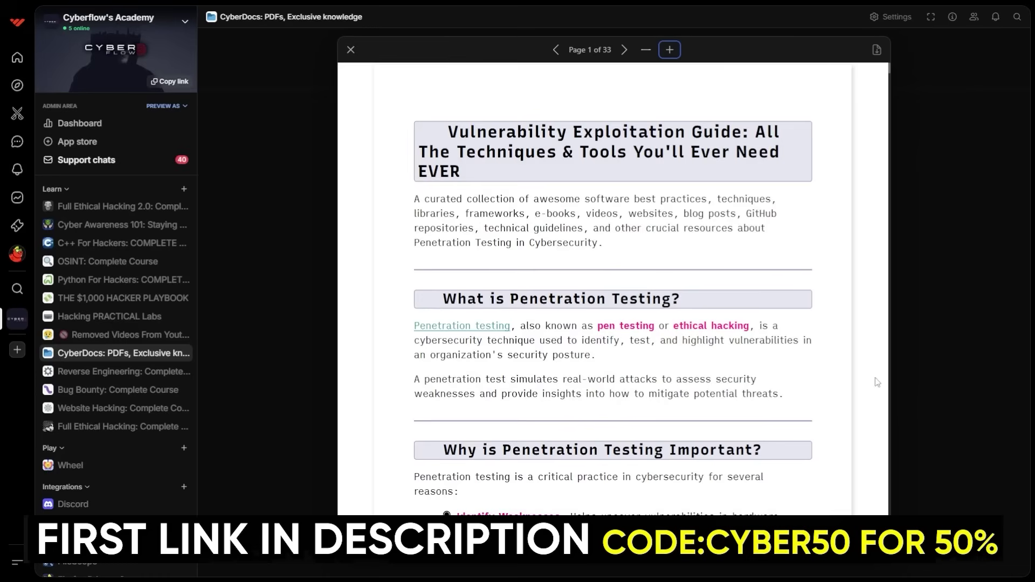
# Scroll through the CyberDocs PDFs and Linux Error Reference Guide, running the python setup script
pyautogui.scroll(-3, 877, 382)
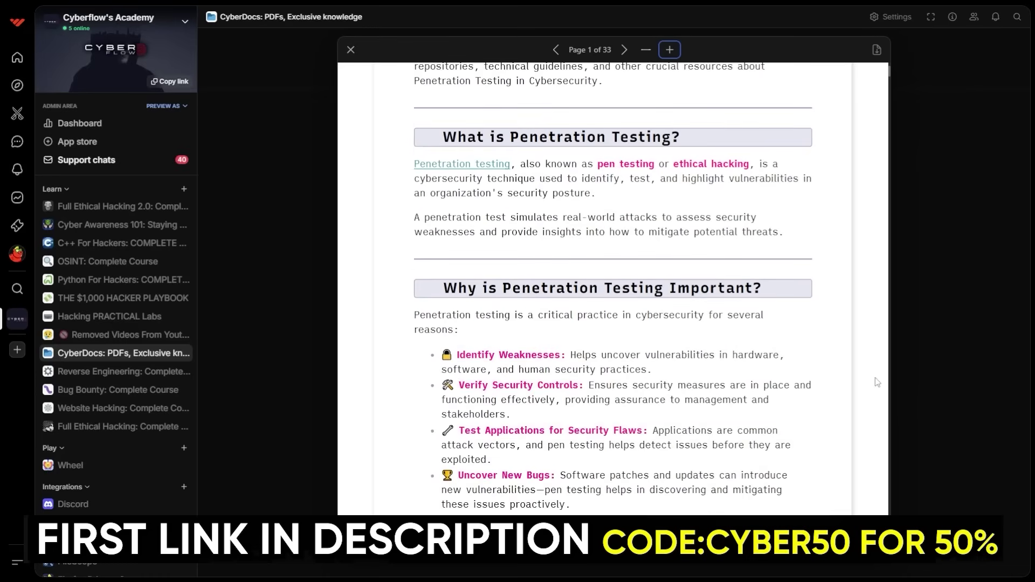
pyautogui.scroll(-8, 877, 382)
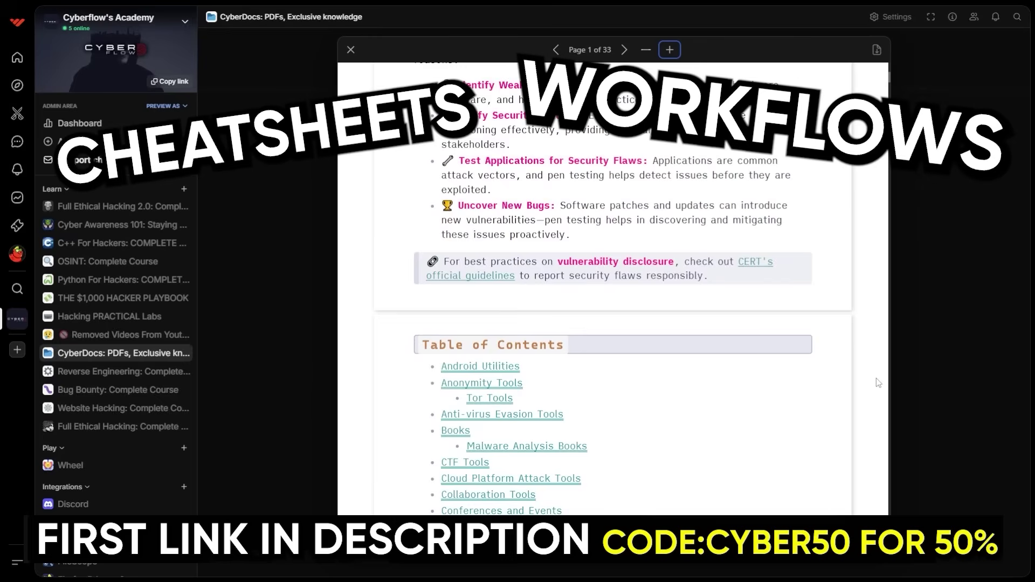
pyautogui.scroll(-8, 877, 382)
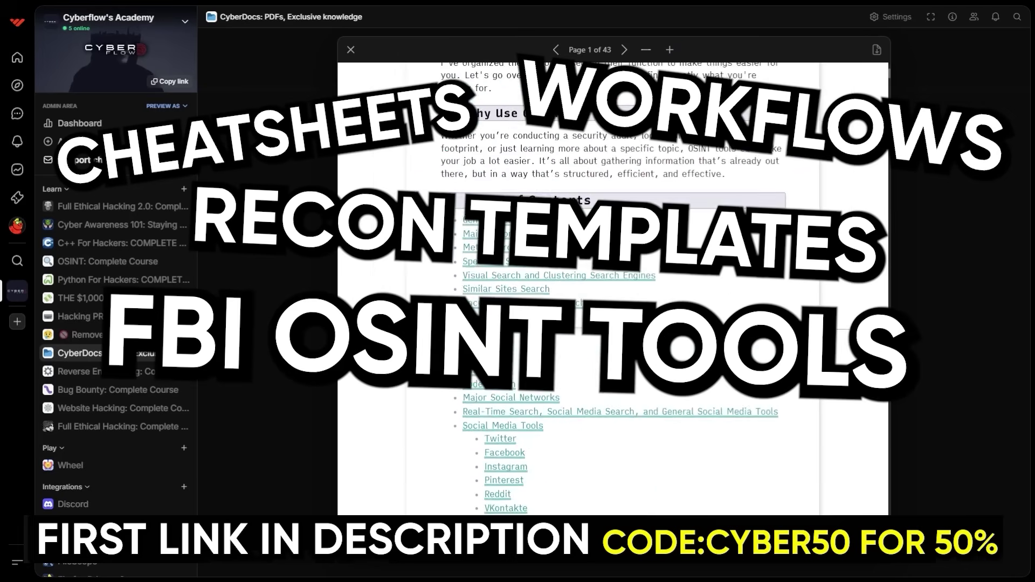
pyautogui.scroll(-5, 614, 291)
pyautogui.scroll(-10, 613, 291)
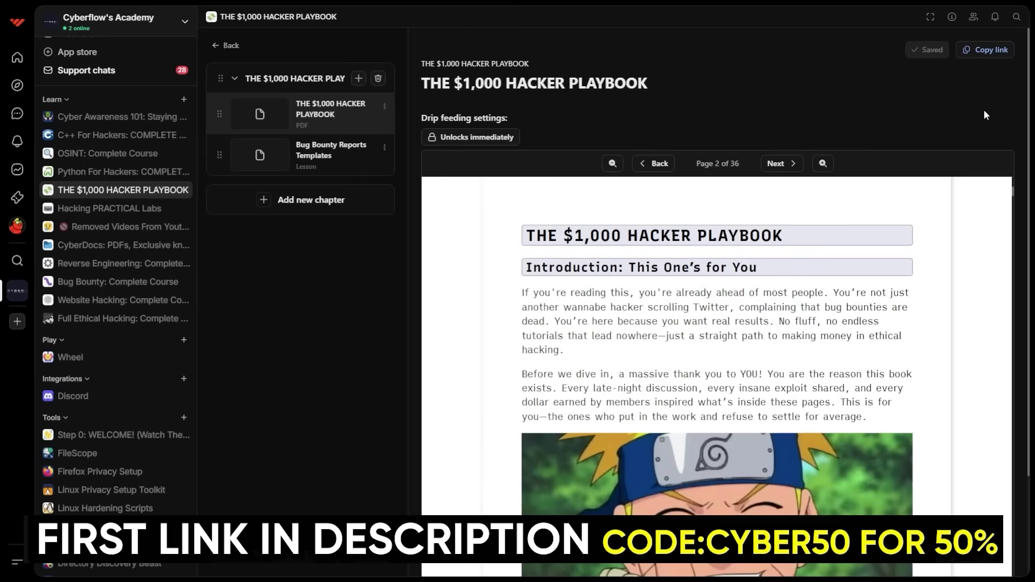
pyautogui.scroll(-3, 983, 109)
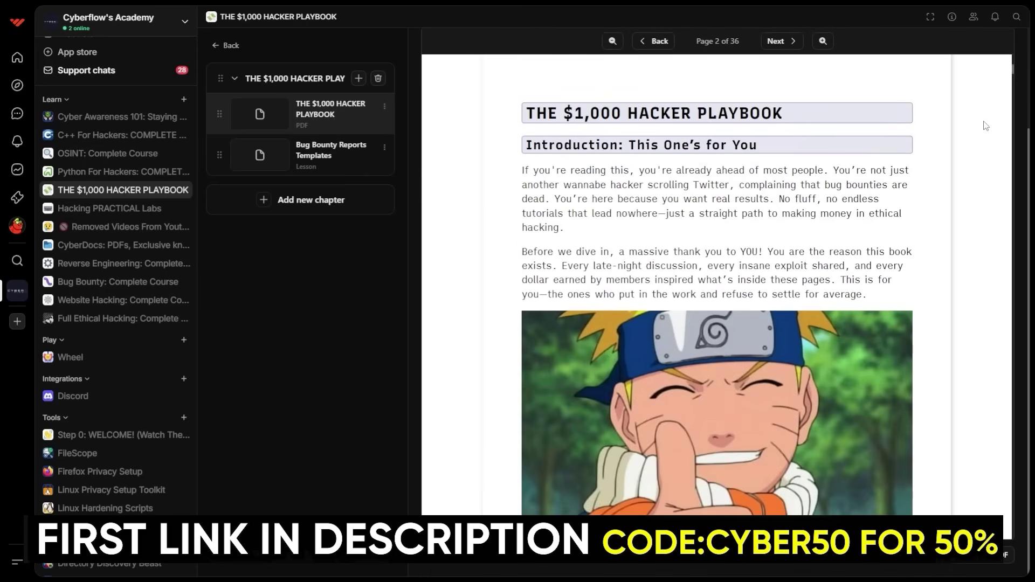
pyautogui.scroll(-6, 957, 289)
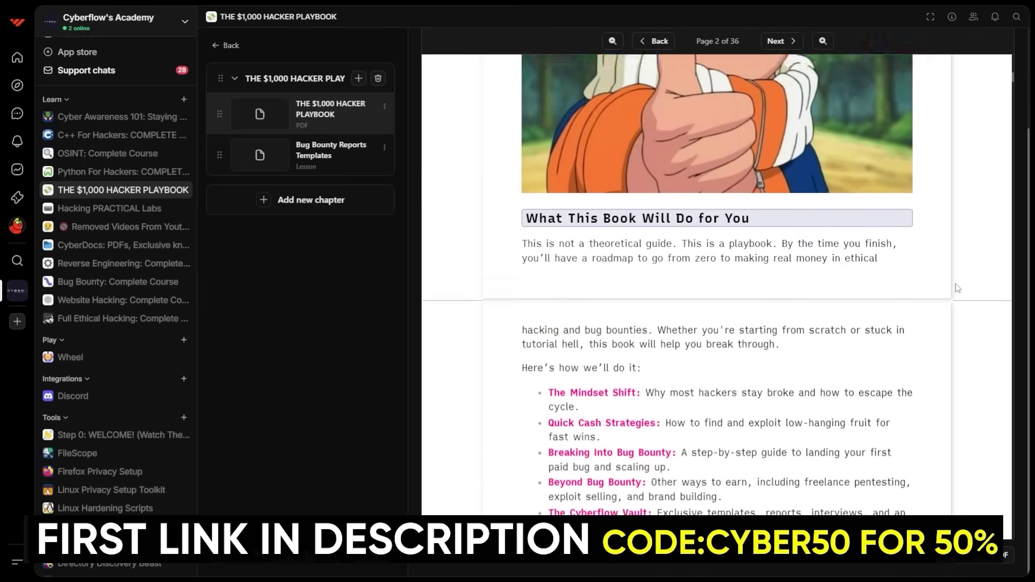
pyautogui.scroll(-2, 957, 289)
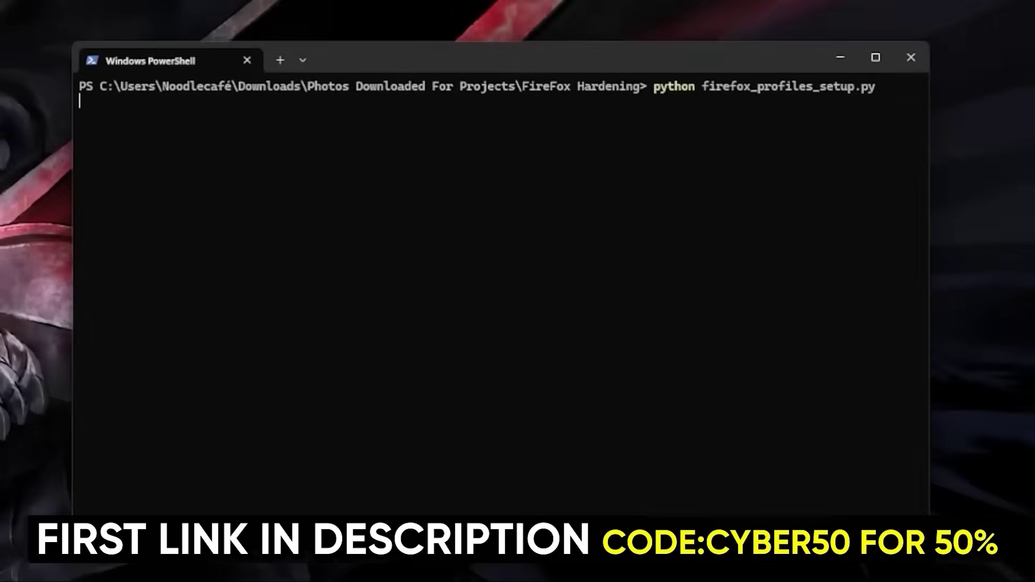
pyautogui.press('Return')
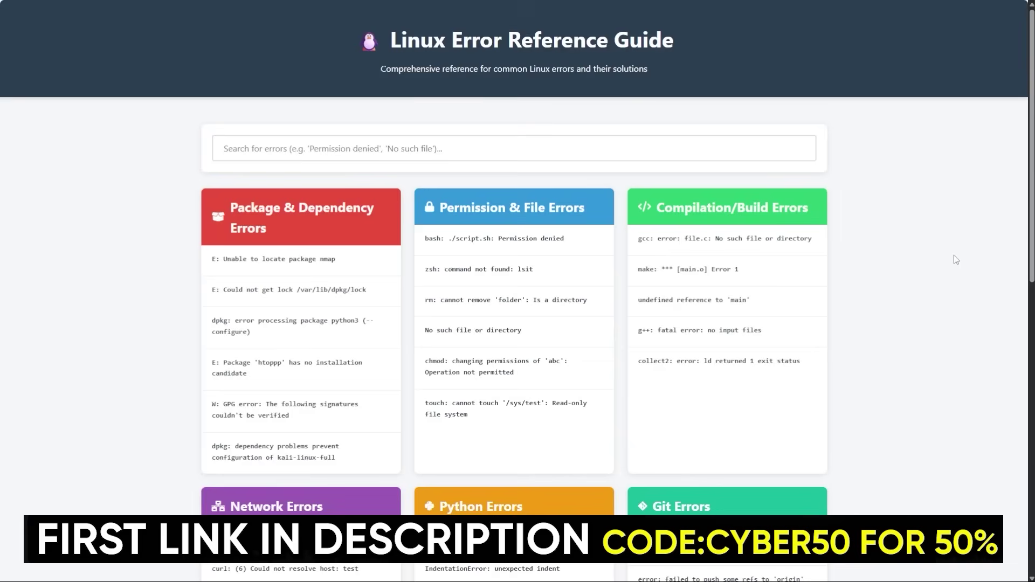
pyautogui.scroll(-5, 953, 258)
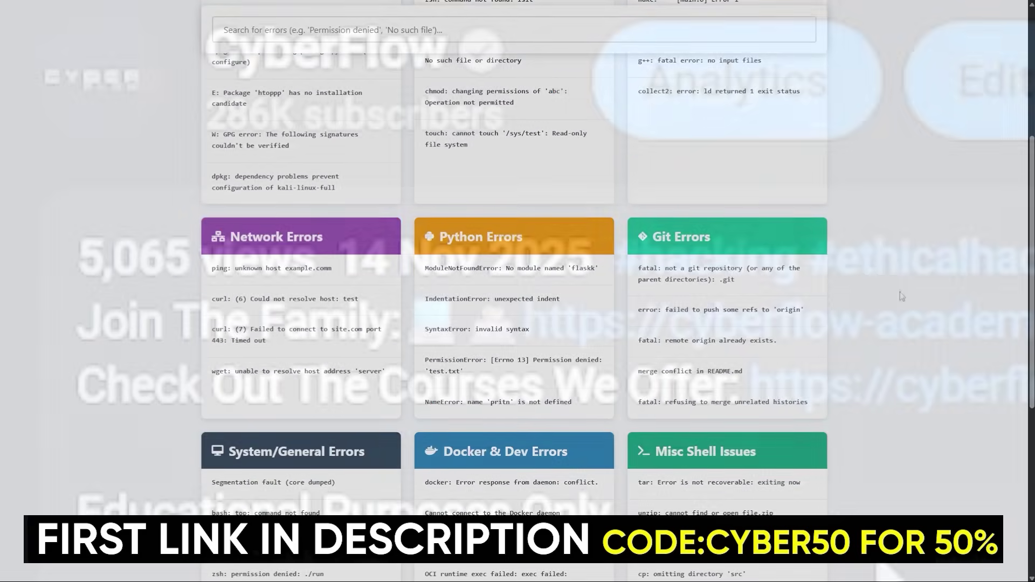